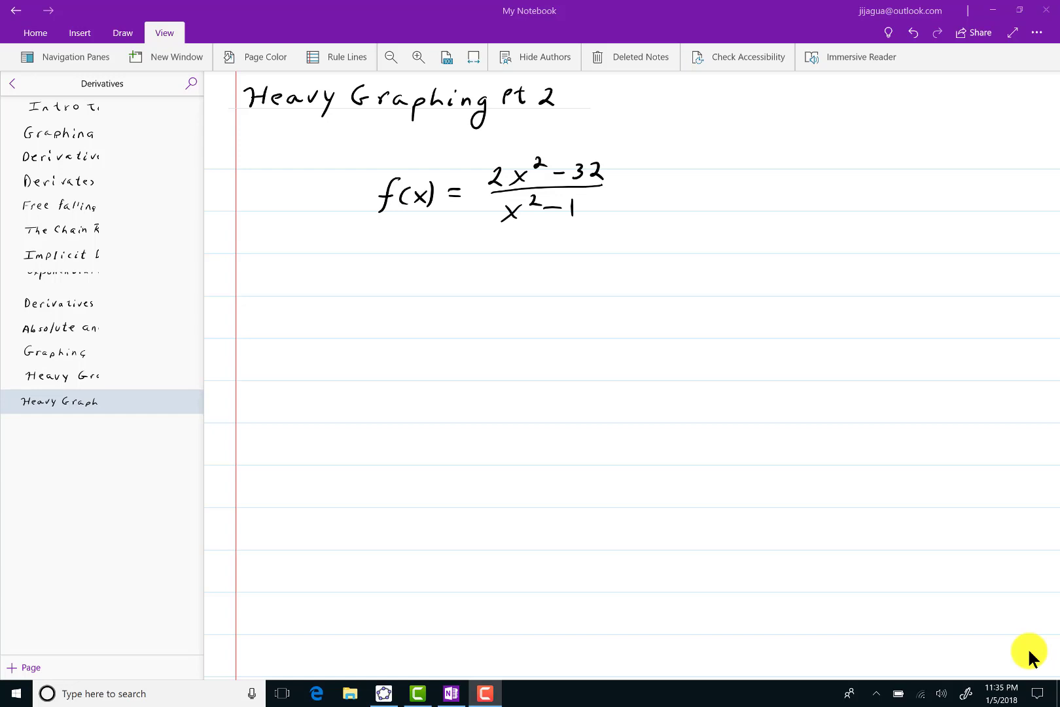
Handwrite '= 2(x²−16)/(x²−1)' to the right of the original fraction
{"action": "mouse_move", "coordinate": [642, 181]}
{"action": "left_mouse_down"}
{"action": "mouse_move", "coordinate": [657, 179]}
{"action": "mouse_move", "coordinate": [658, 191]}
{"action": "mouse_move", "coordinate": [696, 161]}
{"action": "mouse_move", "coordinate": [698, 175]}
{"action": "mouse_move", "coordinate": [723, 172]}
{"action": "left_mouse_up"}
{"action": "mouse_move", "coordinate": [724, 159]}
{"action": "left_mouse_down"}
{"action": "mouse_move", "coordinate": [749, 149]}
{"action": "mouse_move", "coordinate": [787, 172]}
{"action": "left_mouse_up"}
{"action": "mouse_move", "coordinate": [806, 153]}
{"action": "left_mouse_down"}
{"action": "mouse_move", "coordinate": [800, 169]}
{"action": "mouse_move", "coordinate": [810, 170]}
{"action": "mouse_move", "coordinate": [680, 188]}
{"action": "mouse_move", "coordinate": [697, 225]}
{"action": "mouse_move", "coordinate": [739, 203]}
{"action": "mouse_move", "coordinate": [751, 208]}
{"action": "left_mouse_up"}
{"action": "left_click_drag", "start_coordinate": [764, 202], "coordinate": [767, 224]}
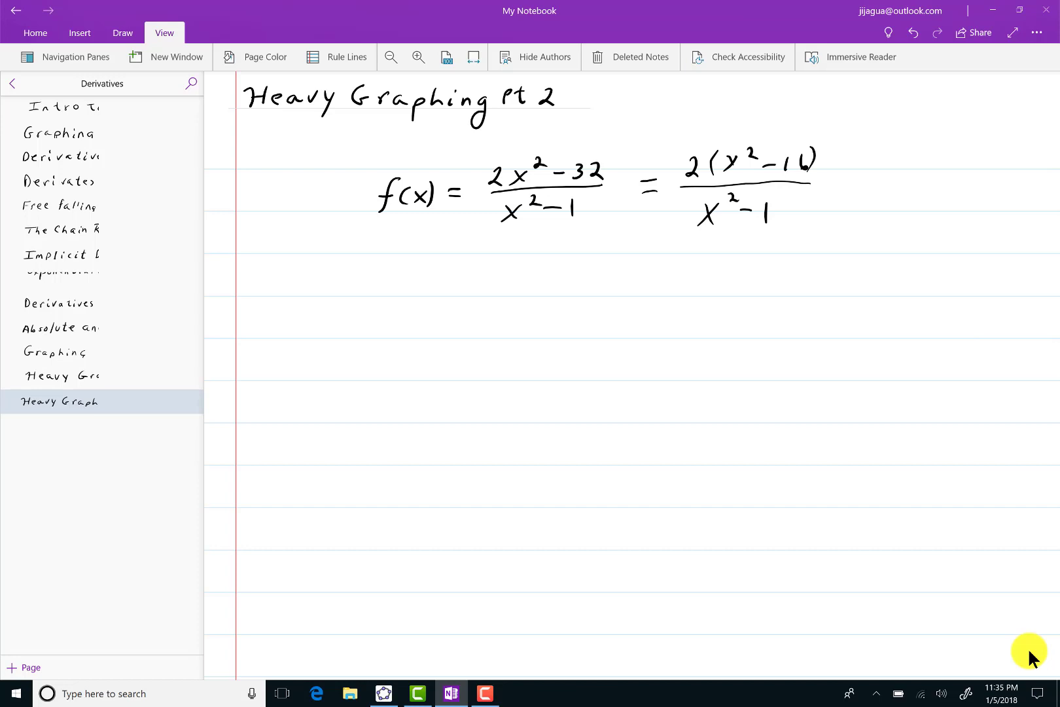
Write the numerator '= 2(x−4)(x+4)' on a new line below the fractions
{"action": "mouse_move", "coordinate": [623, 271]}
{"action": "left_mouse_down"}
{"action": "mouse_move", "coordinate": [667, 276]}
{"action": "mouse_move", "coordinate": [689, 293]}
{"action": "left_mouse_up"}
{"action": "mouse_move", "coordinate": [706, 278]}
{"action": "left_mouse_down"}
{"action": "mouse_move", "coordinate": [718, 292]}
{"action": "mouse_move", "coordinate": [706, 294]}
{"action": "mouse_move", "coordinate": [738, 284]}
{"action": "left_mouse_up"}
{"action": "mouse_move", "coordinate": [746, 276]}
{"action": "left_mouse_down"}
{"action": "mouse_move", "coordinate": [773, 263]}
{"action": "mouse_move", "coordinate": [781, 294]}
{"action": "mouse_move", "coordinate": [807, 294]}
{"action": "left_mouse_up"}
{"action": "mouse_move", "coordinate": [807, 280]}
{"action": "left_mouse_down"}
{"action": "mouse_move", "coordinate": [795, 295]}
{"action": "mouse_move", "coordinate": [829, 282]}
{"action": "left_mouse_up"}
{"action": "left_click_drag", "start_coordinate": [835, 273], "coordinate": [843, 289]}
{"action": "left_click_drag", "start_coordinate": [849, 257], "coordinate": [853, 292]}
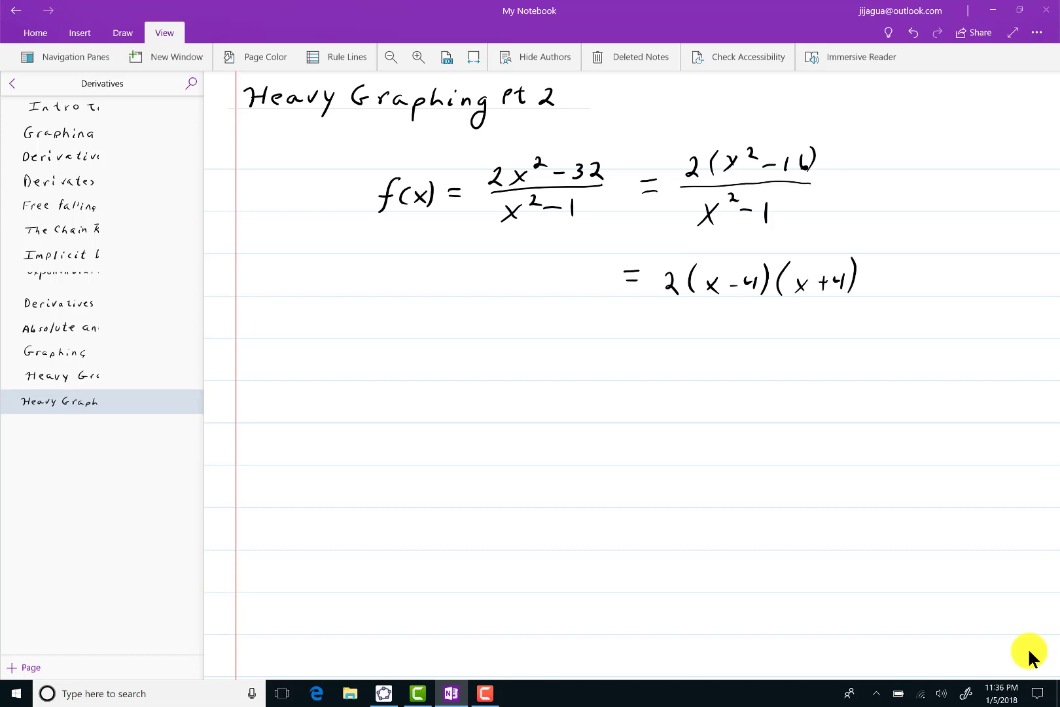
Add a fraction bar with denominator (x−1)(x+1), then write 'Domain:' at the left below
{"action": "left_click_drag", "start_coordinate": [658, 303], "coordinate": [858, 295]}
{"action": "mouse_move", "coordinate": [687, 311]}
{"action": "left_mouse_down"}
{"action": "mouse_move", "coordinate": [683, 334]}
{"action": "mouse_move", "coordinate": [730, 322]}
{"action": "mouse_move", "coordinate": [737, 335]}
{"action": "left_mouse_up"}
{"action": "mouse_move", "coordinate": [745, 311]}
{"action": "left_mouse_down"}
{"action": "mouse_move", "coordinate": [746, 334]}
{"action": "mouse_move", "coordinate": [767, 340]}
{"action": "left_mouse_up"}
{"action": "mouse_move", "coordinate": [791, 317]}
{"action": "left_mouse_down"}
{"action": "mouse_move", "coordinate": [789, 333]}
{"action": "mouse_move", "coordinate": [811, 326]}
{"action": "left_mouse_up"}
{"action": "left_click_drag", "start_coordinate": [819, 316], "coordinate": [819, 334]}
{"action": "left_click_drag", "start_coordinate": [825, 309], "coordinate": [827, 333]}
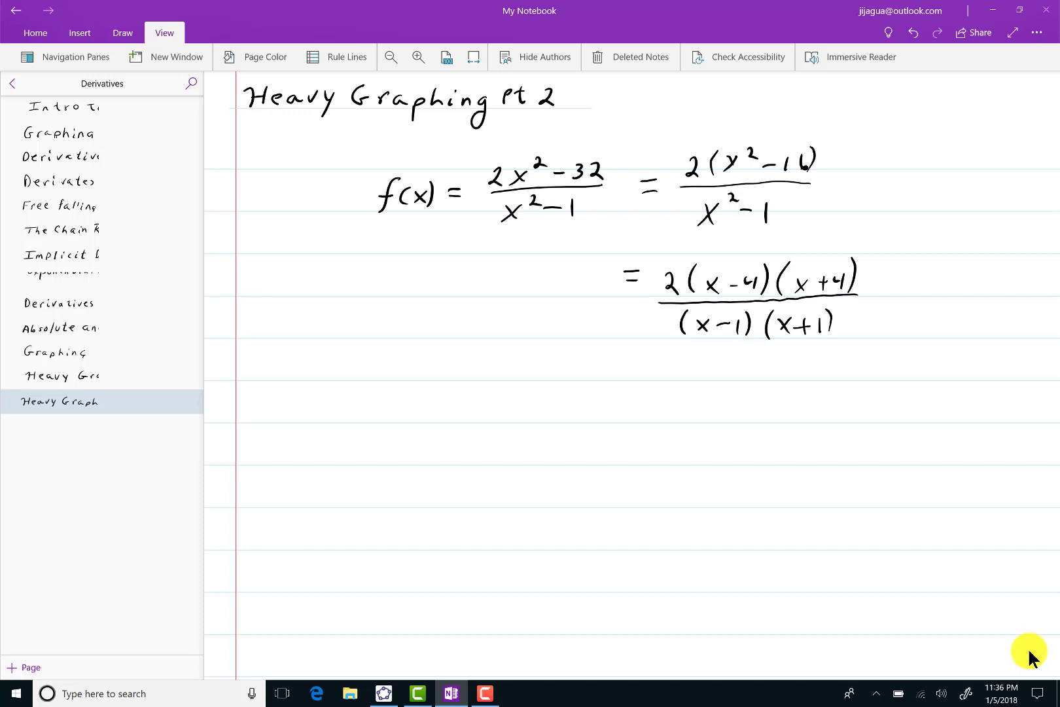
{"action": "left_click_drag", "start_coordinate": [250, 354], "coordinate": [249, 377]}
{"action": "mouse_move", "coordinate": [250, 355]}
{"action": "left_mouse_down"}
{"action": "mouse_move", "coordinate": [252, 376]}
{"action": "mouse_move", "coordinate": [278, 367]}
{"action": "mouse_move", "coordinate": [365, 374]}
{"action": "left_mouse_up"}
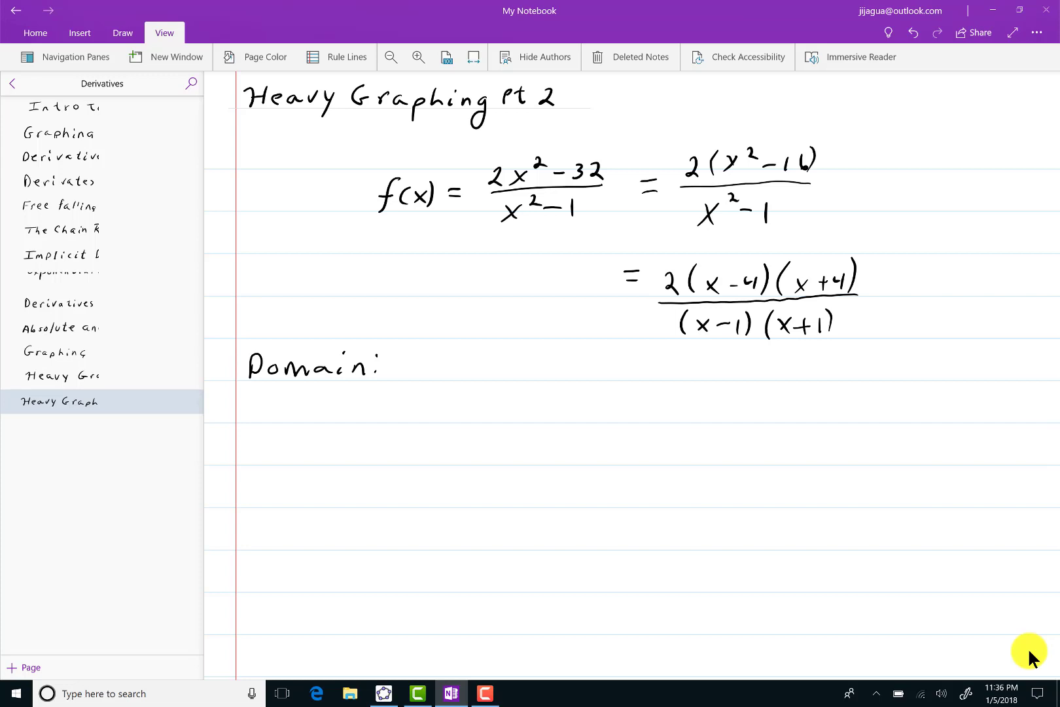
Write the domain (−∞,−1)∪(−1,1)∪(1,∞) after 'Domain:' with 'x ≠ ±1' underneath
{"action": "mouse_move", "coordinate": [412, 354]}
{"action": "left_mouse_down"}
{"action": "mouse_move", "coordinate": [403, 381]}
{"action": "mouse_move", "coordinate": [461, 361]}
{"action": "mouse_move", "coordinate": [468, 382]}
{"action": "mouse_move", "coordinate": [496, 367]}
{"action": "left_mouse_up"}
{"action": "mouse_move", "coordinate": [504, 360]}
{"action": "left_mouse_down"}
{"action": "mouse_move", "coordinate": [506, 378]}
{"action": "mouse_move", "coordinate": [546, 361]}
{"action": "mouse_move", "coordinate": [571, 385]}
{"action": "mouse_move", "coordinate": [583, 367]}
{"action": "mouse_move", "coordinate": [593, 376]}
{"action": "left_mouse_up"}
{"action": "mouse_move", "coordinate": [606, 374]}
{"action": "left_mouse_down"}
{"action": "mouse_move", "coordinate": [602, 387]}
{"action": "mouse_move", "coordinate": [684, 359]}
{"action": "mouse_move", "coordinate": [690, 377]}
{"action": "mouse_move", "coordinate": [708, 374]}
{"action": "mouse_move", "coordinate": [717, 385]}
{"action": "mouse_move", "coordinate": [764, 366]}
{"action": "mouse_move", "coordinate": [757, 382]}
{"action": "left_mouse_up"}
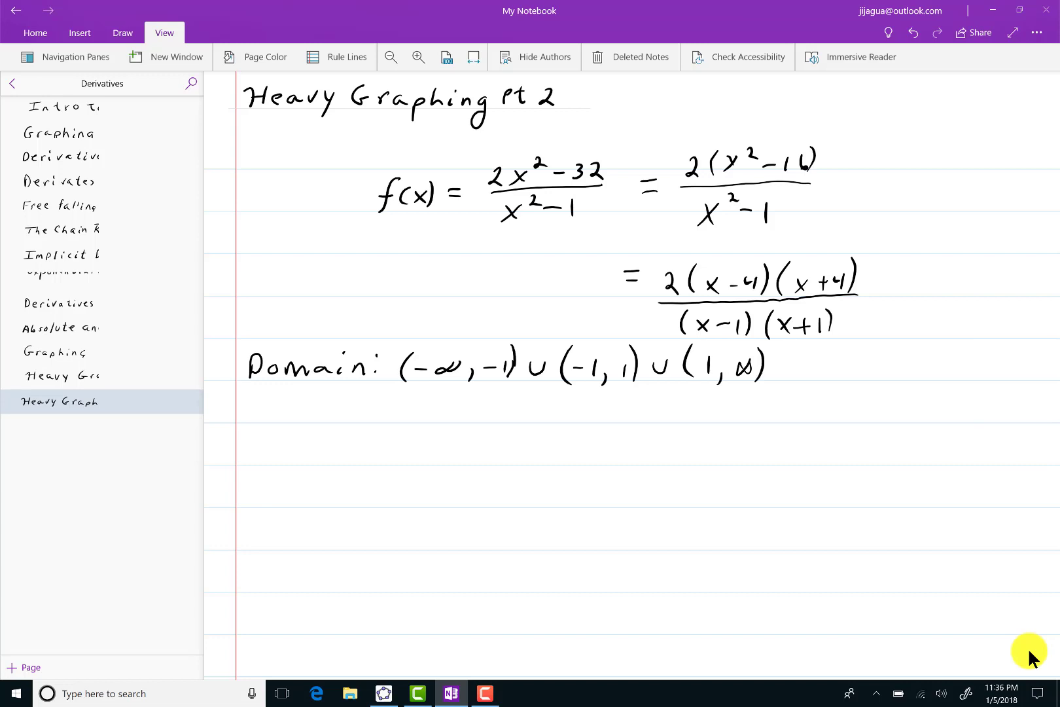
{"action": "mouse_move", "coordinate": [412, 403]}
{"action": "left_mouse_down"}
{"action": "mouse_move", "coordinate": [429, 421]}
{"action": "mouse_move", "coordinate": [412, 421]}
{"action": "mouse_move", "coordinate": [470, 402]}
{"action": "mouse_move", "coordinate": [464, 415]}
{"action": "left_mouse_up"}
{"action": "mouse_move", "coordinate": [463, 393]}
{"action": "left_mouse_down"}
{"action": "mouse_move", "coordinate": [449, 421]}
{"action": "mouse_move", "coordinate": [488, 409]}
{"action": "left_mouse_up"}
{"action": "left_click_drag", "start_coordinate": [482, 401], "coordinate": [503, 423]}
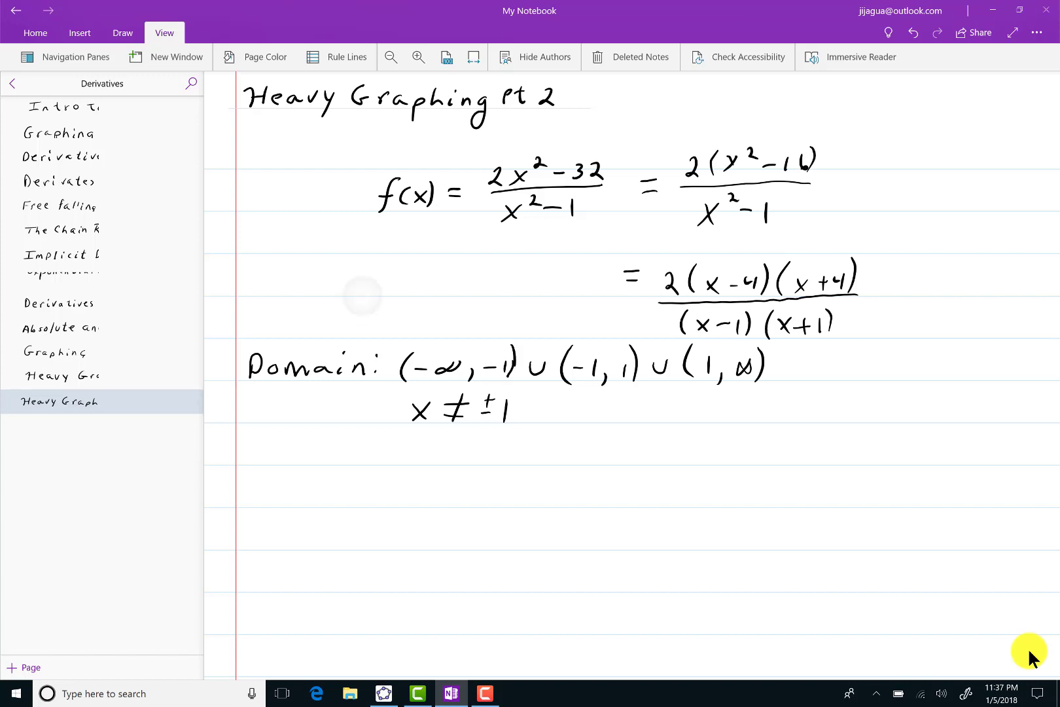
Write and underline an 'Intercepts' heading below the Domain line
{"action": "scroll", "coordinate": [1029, 656], "scroll_direction": "down", "scroll_amount": 2}
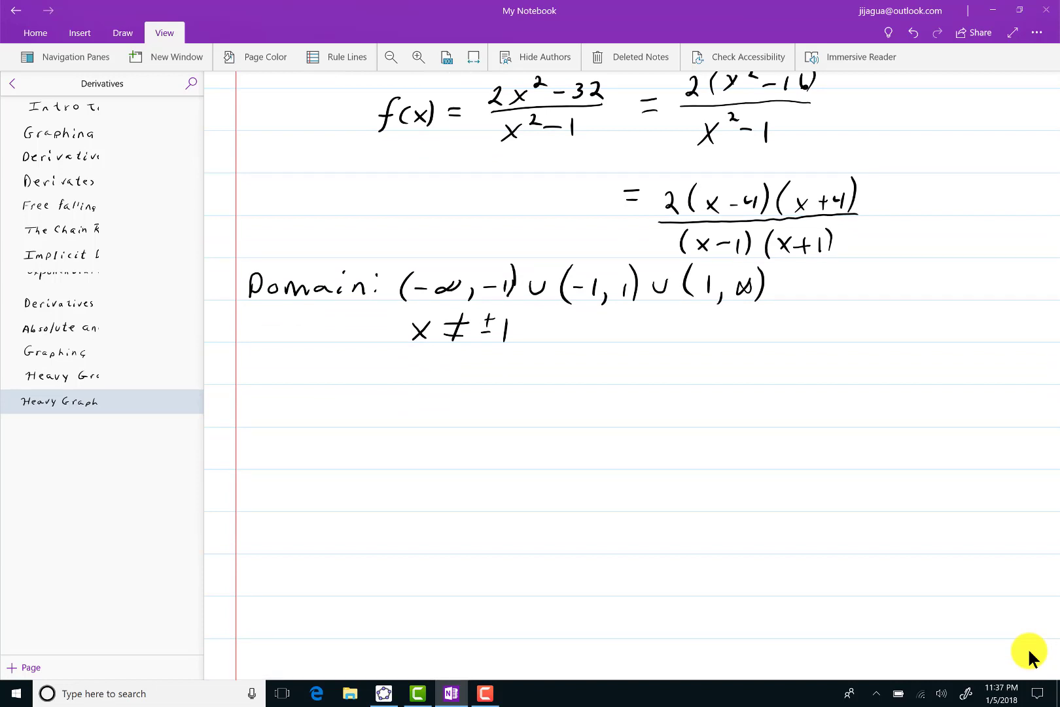
{"action": "left_click_drag", "start_coordinate": [251, 404], "coordinate": [284, 405]}
{"action": "mouse_move", "coordinate": [268, 406]}
{"action": "left_mouse_down"}
{"action": "mouse_move", "coordinate": [289, 418]}
{"action": "mouse_move", "coordinate": [306, 428]}
{"action": "mouse_move", "coordinate": [321, 400]}
{"action": "mouse_move", "coordinate": [325, 427]}
{"action": "left_mouse_up"}
{"action": "mouse_move", "coordinate": [312, 410]}
{"action": "left_mouse_down"}
{"action": "mouse_move", "coordinate": [353, 426]}
{"action": "mouse_move", "coordinate": [371, 410]}
{"action": "mouse_move", "coordinate": [392, 425]}
{"action": "left_mouse_up"}
{"action": "mouse_move", "coordinate": [400, 418]}
{"action": "left_mouse_down"}
{"action": "mouse_move", "coordinate": [407, 411]}
{"action": "mouse_move", "coordinate": [412, 424]}
{"action": "left_mouse_up"}
{"action": "mouse_move", "coordinate": [426, 421]}
{"action": "left_mouse_down"}
{"action": "mouse_move", "coordinate": [425, 450]}
{"action": "mouse_move", "coordinate": [427, 423]}
{"action": "mouse_move", "coordinate": [452, 427]}
{"action": "left_mouse_up"}
{"action": "mouse_move", "coordinate": [445, 411]}
{"action": "left_mouse_down"}
{"action": "mouse_move", "coordinate": [470, 402]}
{"action": "mouse_move", "coordinate": [467, 428]}
{"action": "mouse_move", "coordinate": [400, 440]}
{"action": "mouse_move", "coordinate": [247, 441]}
{"action": "left_mouse_up"}
Add an underlined 'x-ints' subheading listing the x-intercepts as (±4, 0)
{"action": "left_click_drag", "start_coordinate": [391, 451], "coordinate": [375, 468]}
{"action": "mouse_move", "coordinate": [375, 452]}
{"action": "left_mouse_down"}
{"action": "mouse_move", "coordinate": [395, 468]}
{"action": "mouse_move", "coordinate": [417, 456]}
{"action": "mouse_move", "coordinate": [466, 467]}
{"action": "mouse_move", "coordinate": [470, 451]}
{"action": "left_mouse_up"}
{"action": "mouse_move", "coordinate": [488, 448]}
{"action": "left_mouse_down"}
{"action": "mouse_move", "coordinate": [482, 464]}
{"action": "mouse_move", "coordinate": [364, 471]}
{"action": "left_mouse_up"}
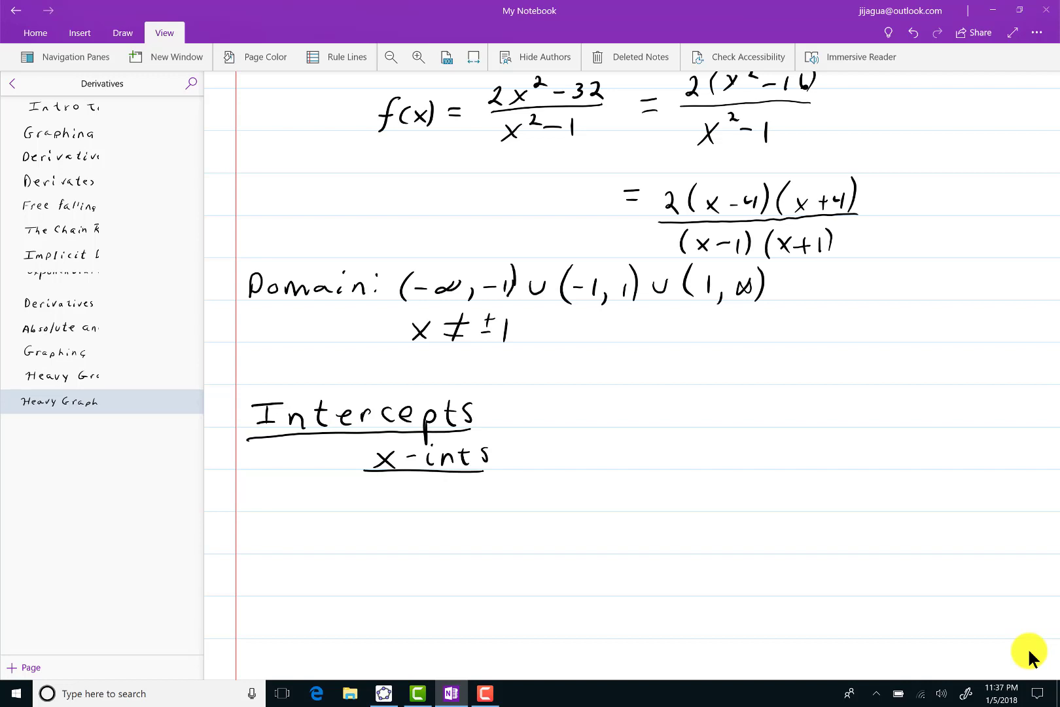
{"action": "mouse_move", "coordinate": [550, 434]}
{"action": "left_mouse_down"}
{"action": "mouse_move", "coordinate": [538, 478]}
{"action": "mouse_move", "coordinate": [577, 450]}
{"action": "mouse_move", "coordinate": [570, 463]}
{"action": "mouse_move", "coordinate": [598, 457]}
{"action": "left_mouse_up"}
{"action": "mouse_move", "coordinate": [599, 450]}
{"action": "left_mouse_down"}
{"action": "mouse_move", "coordinate": [607, 481]}
{"action": "mouse_move", "coordinate": [634, 448]}
{"action": "mouse_move", "coordinate": [663, 449]}
{"action": "mouse_move", "coordinate": [652, 476]}
{"action": "left_mouse_up"}
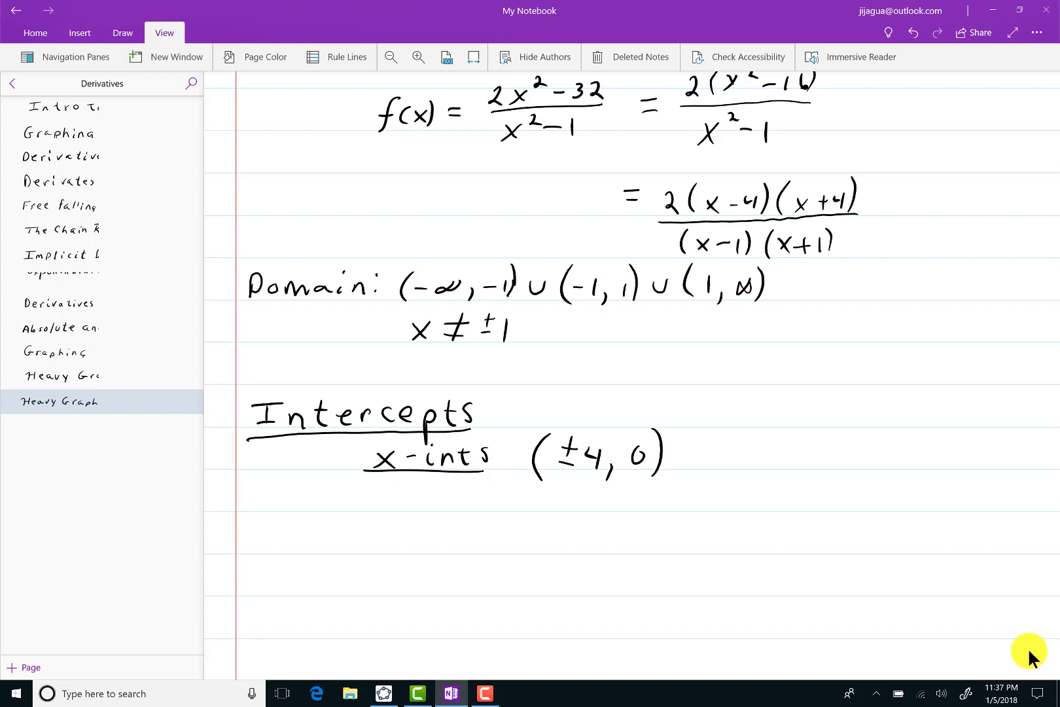
Write an underlined 'y-int' subheading below x-ints with the coordinates (0, 32)
{"action": "scroll", "coordinate": [1029, 656], "scroll_direction": "down", "scroll_amount": 5}
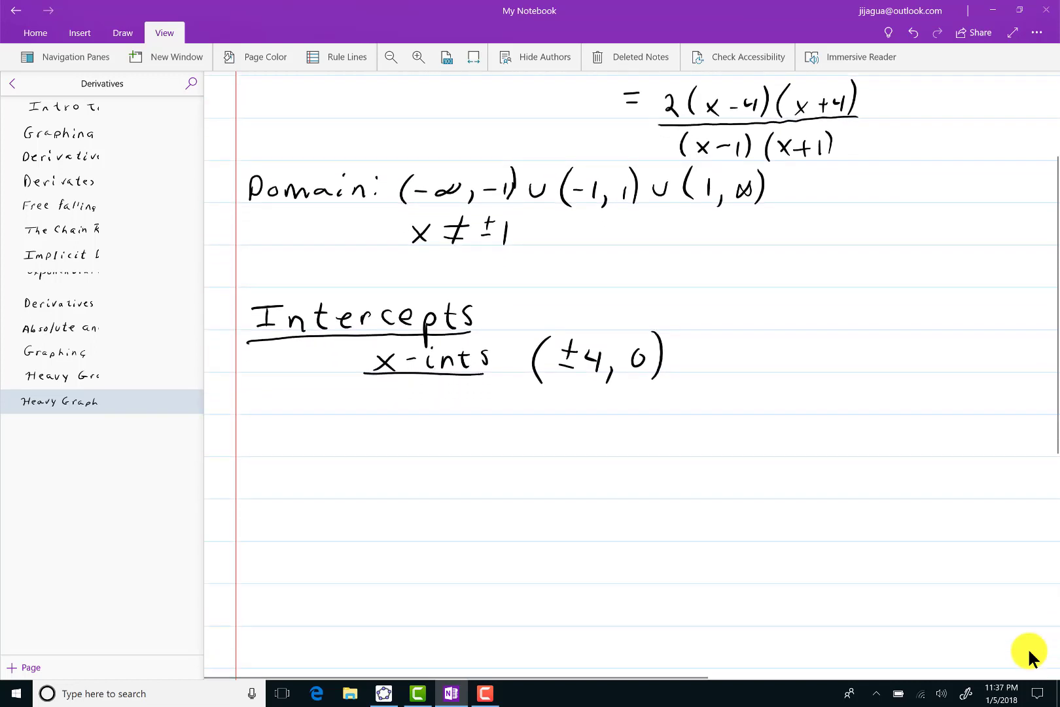
{"action": "mouse_move", "coordinate": [365, 387]}
{"action": "left_mouse_down"}
{"action": "mouse_move", "coordinate": [378, 422]}
{"action": "mouse_move", "coordinate": [368, 425]}
{"action": "mouse_move", "coordinate": [414, 400]}
{"action": "mouse_move", "coordinate": [434, 407]}
{"action": "left_mouse_up"}
{"action": "mouse_move", "coordinate": [431, 385]}
{"action": "left_mouse_down"}
{"action": "mouse_move", "coordinate": [462, 407]}
{"action": "mouse_move", "coordinate": [481, 406]}
{"action": "left_mouse_up"}
{"action": "mouse_move", "coordinate": [465, 391]}
{"action": "left_mouse_down"}
{"action": "mouse_move", "coordinate": [486, 390]}
{"action": "mouse_move", "coordinate": [345, 416]}
{"action": "left_mouse_up"}
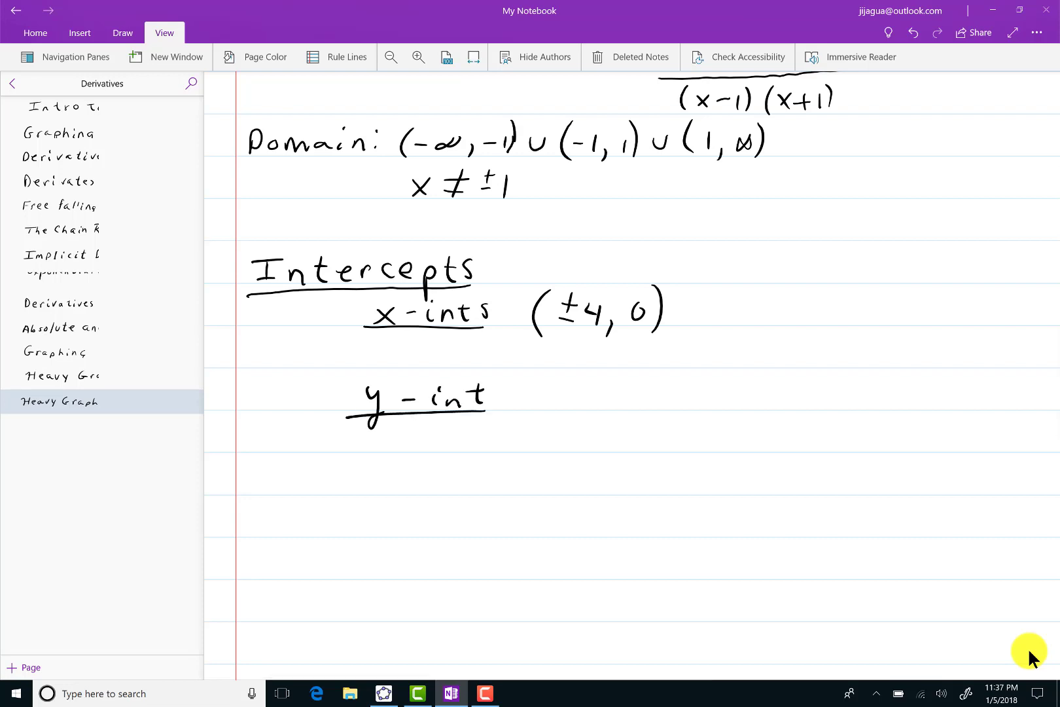
{"action": "scroll", "coordinate": [1028, 656], "scroll_direction": "up", "scroll_amount": 3}
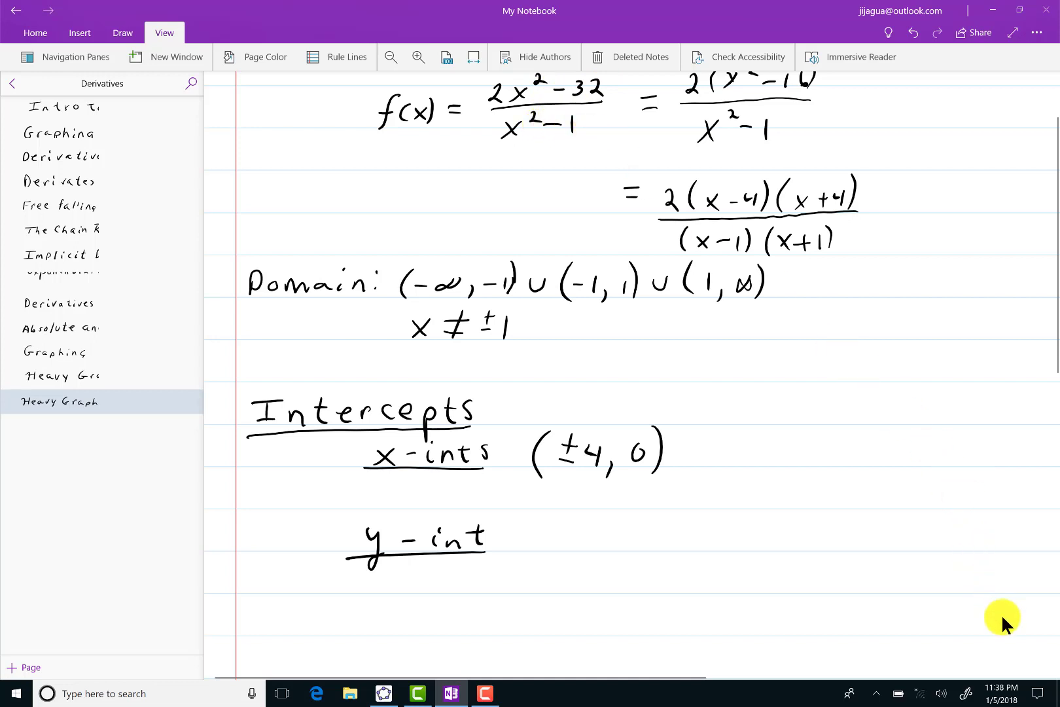
{"action": "mouse_move", "coordinate": [542, 515]}
{"action": "left_mouse_down"}
{"action": "mouse_move", "coordinate": [536, 547]}
{"action": "mouse_move", "coordinate": [571, 525]}
{"action": "left_mouse_up"}
{"action": "mouse_move", "coordinate": [590, 541]}
{"action": "left_mouse_down"}
{"action": "mouse_move", "coordinate": [610, 523]}
{"action": "mouse_move", "coordinate": [611, 542]}
{"action": "mouse_move", "coordinate": [637, 524]}
{"action": "mouse_move", "coordinate": [653, 542]}
{"action": "mouse_move", "coordinate": [664, 520]}
{"action": "mouse_move", "coordinate": [657, 544]}
{"action": "left_mouse_up"}
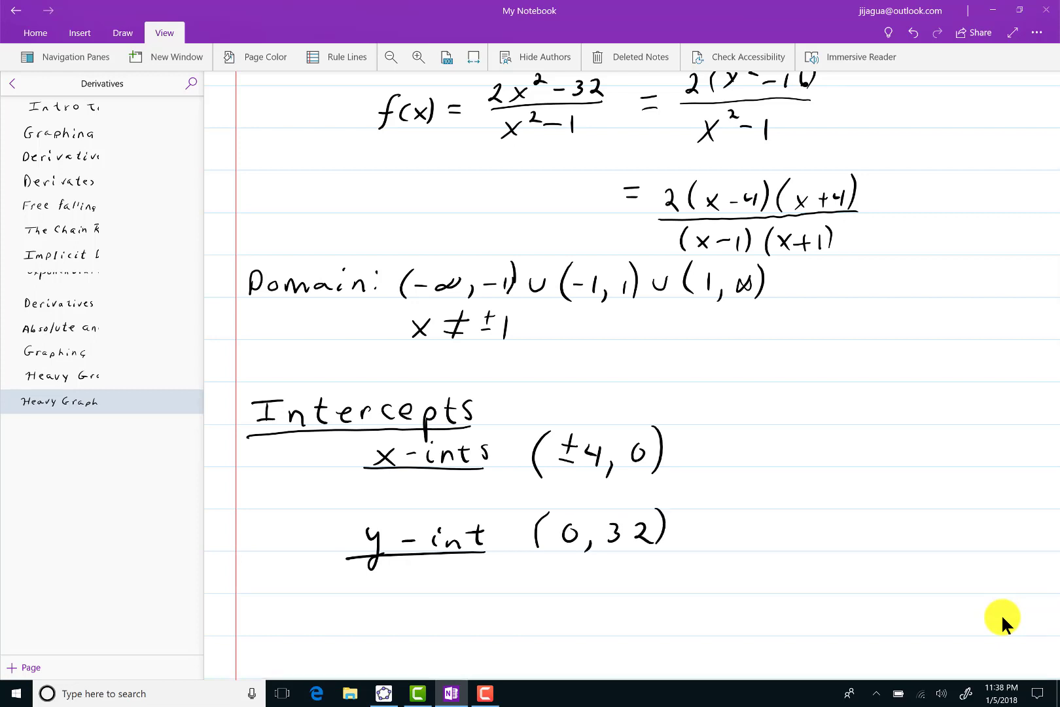
{"action": "scroll", "coordinate": [1003, 617], "scroll_direction": "down", "scroll_amount": 5}
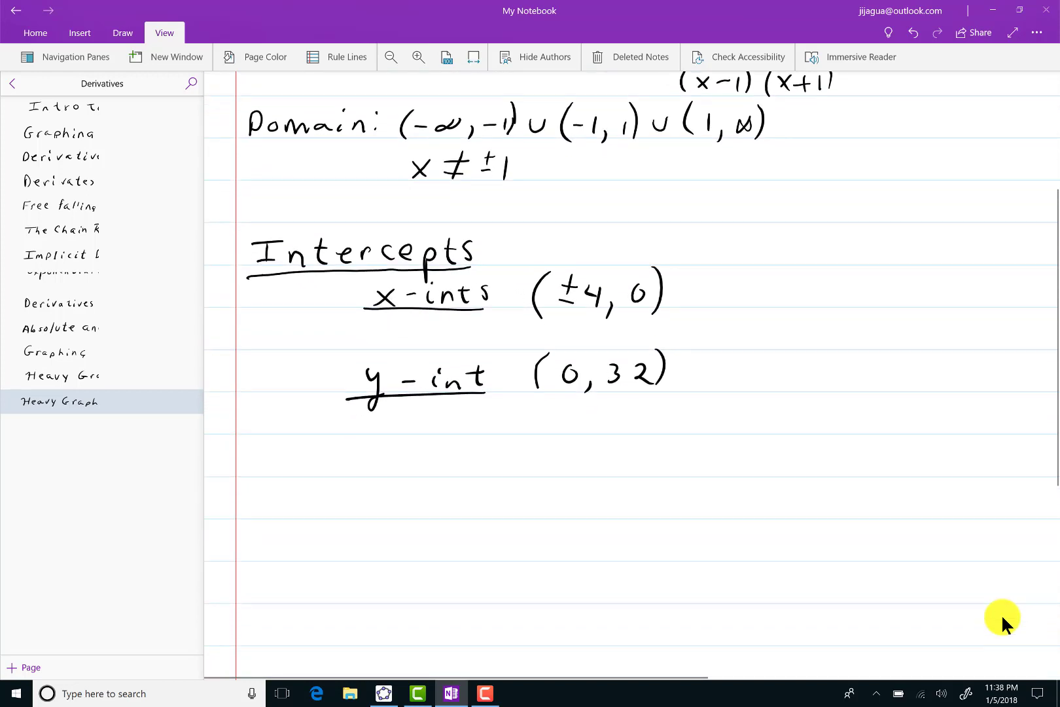
{"action": "scroll", "coordinate": [1003, 617], "scroll_direction": "down", "scroll_amount": 1}
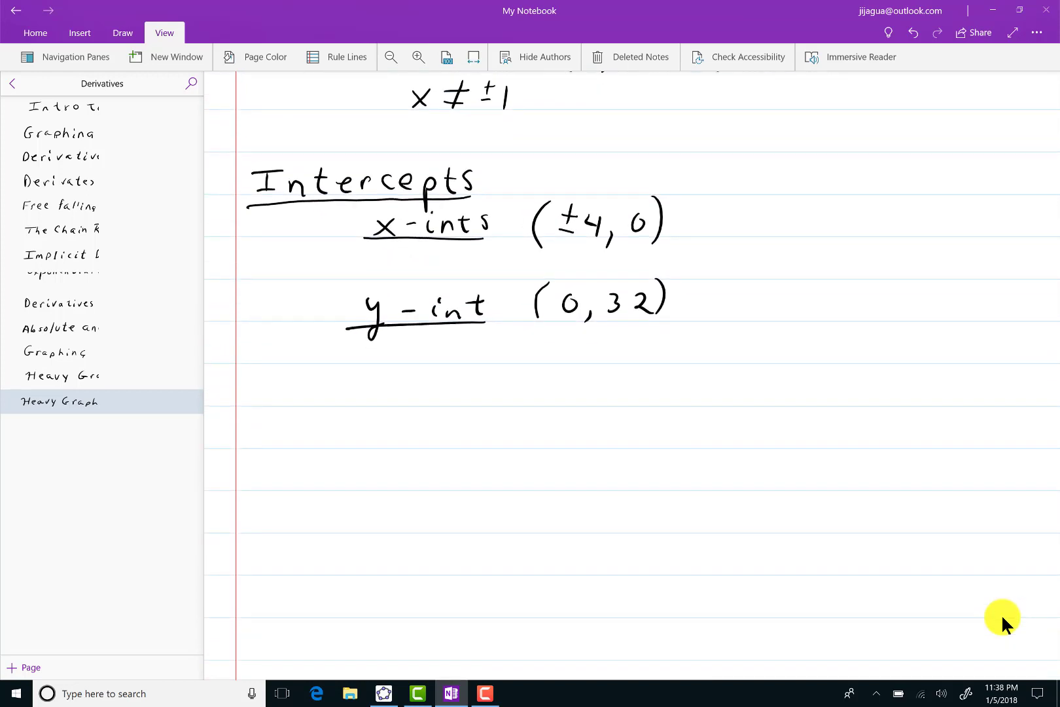
Write 'VA: x = ±1' below the y-intercept, then scroll back up to review the page
{"action": "left_click_drag", "start_coordinate": [255, 384], "coordinate": [297, 393]}
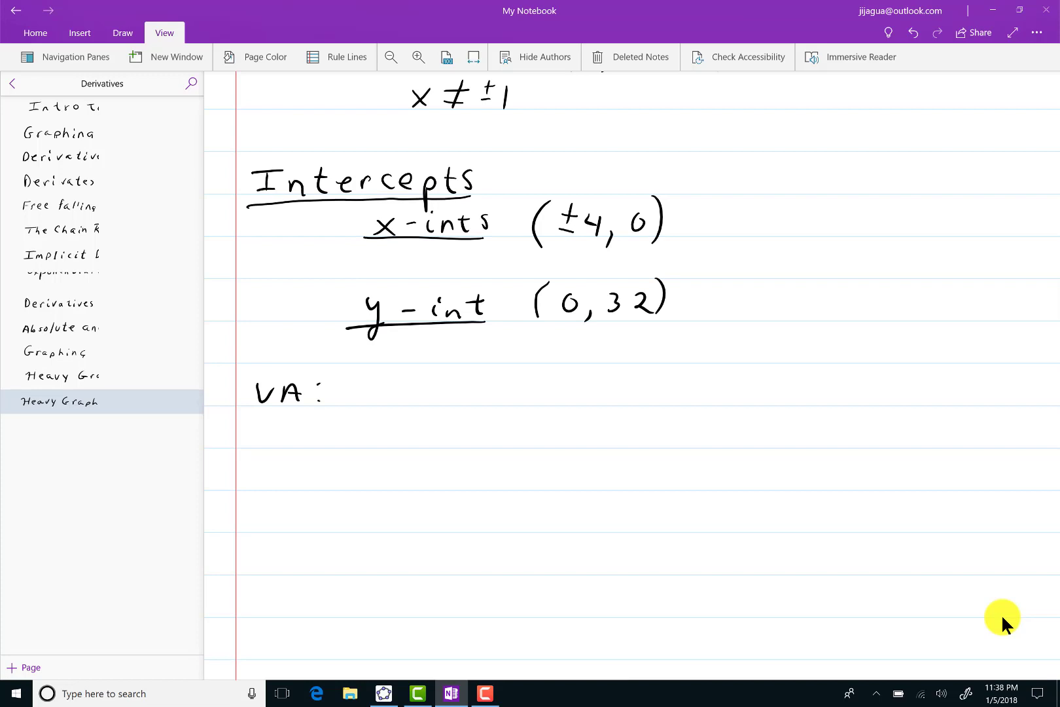
{"action": "mouse_move", "coordinate": [391, 381]}
{"action": "left_mouse_down"}
{"action": "mouse_move", "coordinate": [373, 401]}
{"action": "mouse_move", "coordinate": [391, 400]}
{"action": "left_mouse_up"}
{"action": "left_click_drag", "start_coordinate": [488, 375], "coordinate": [487, 397]}
{"action": "scroll", "coordinate": [1001, 613], "scroll_direction": "up", "scroll_amount": 3}
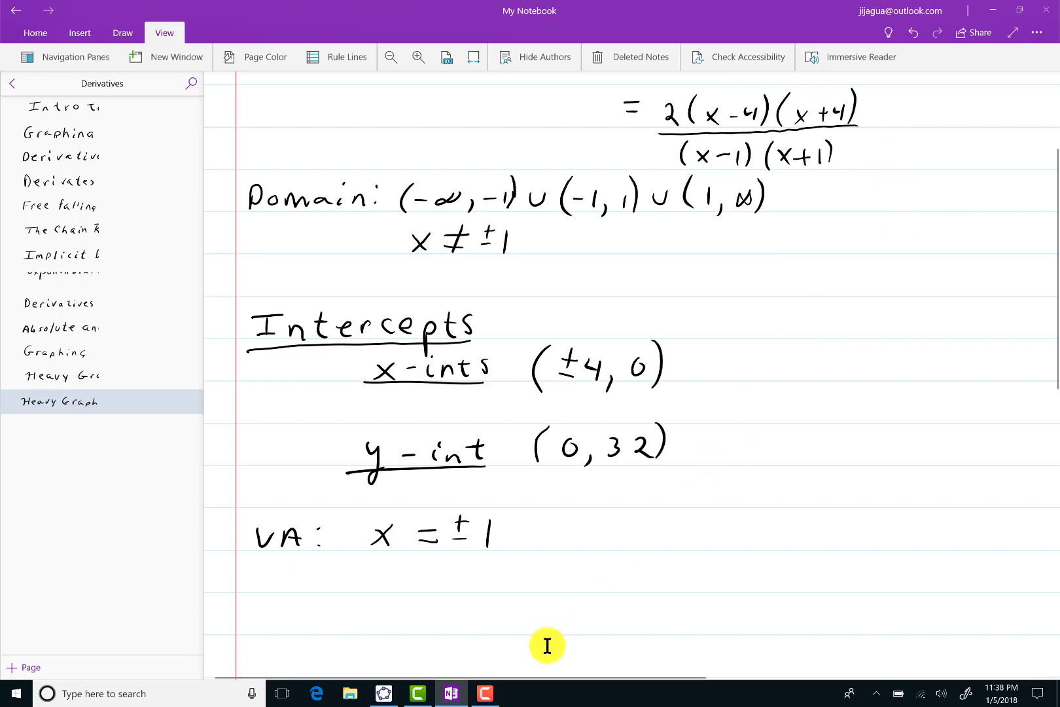
{"action": "scroll", "coordinate": [547, 646], "scroll_direction": "up", "scroll_amount": 2}
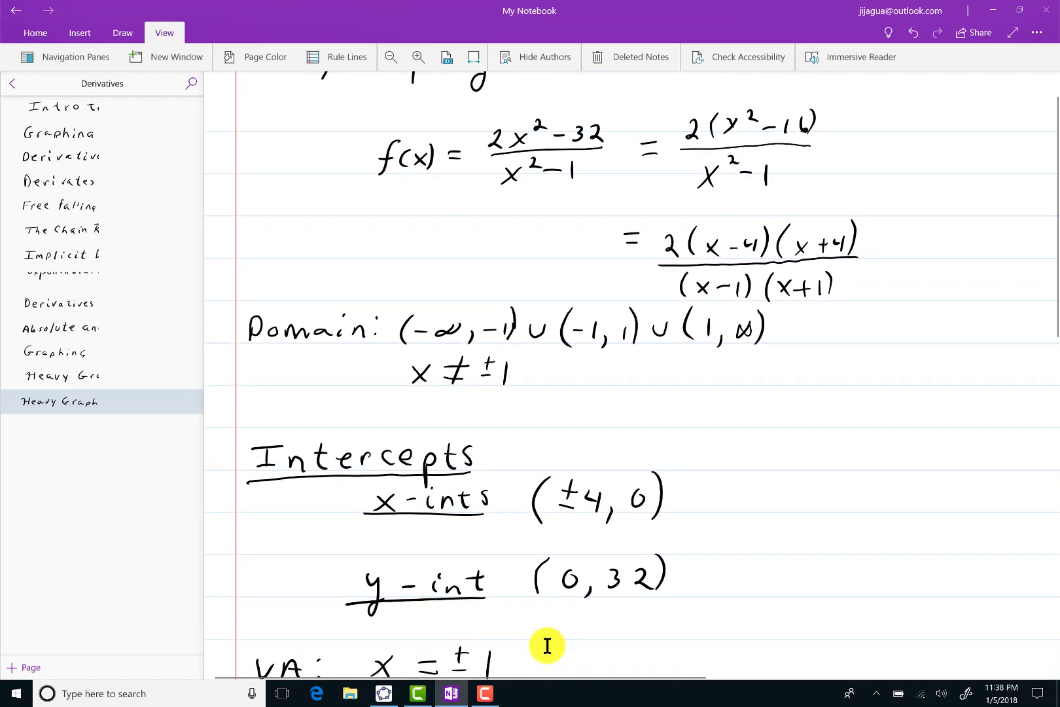